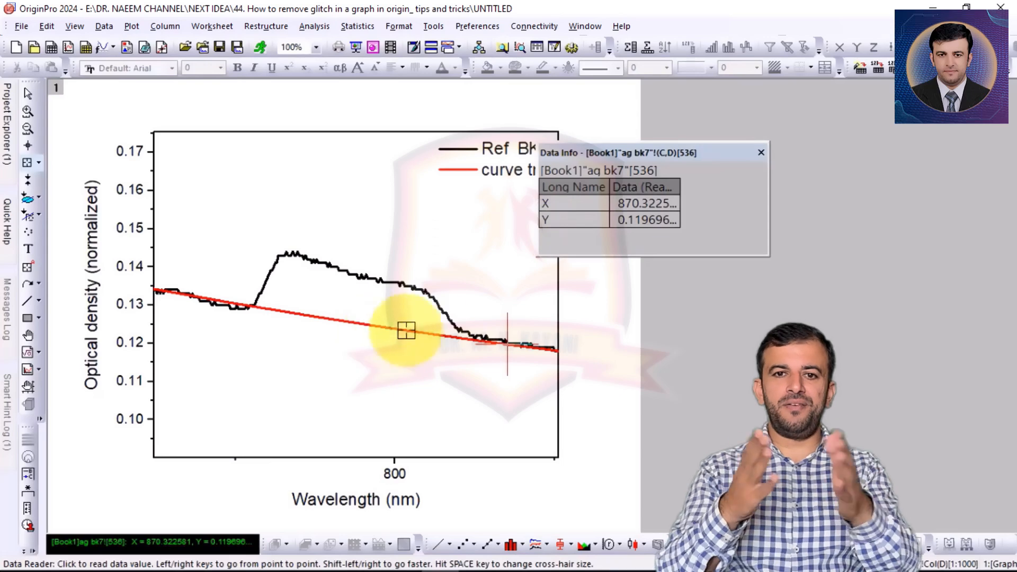
Close the data readout, leave the data reader mode, and maximize the workbook window with the ag bk7 sheet
left_click(762, 156)
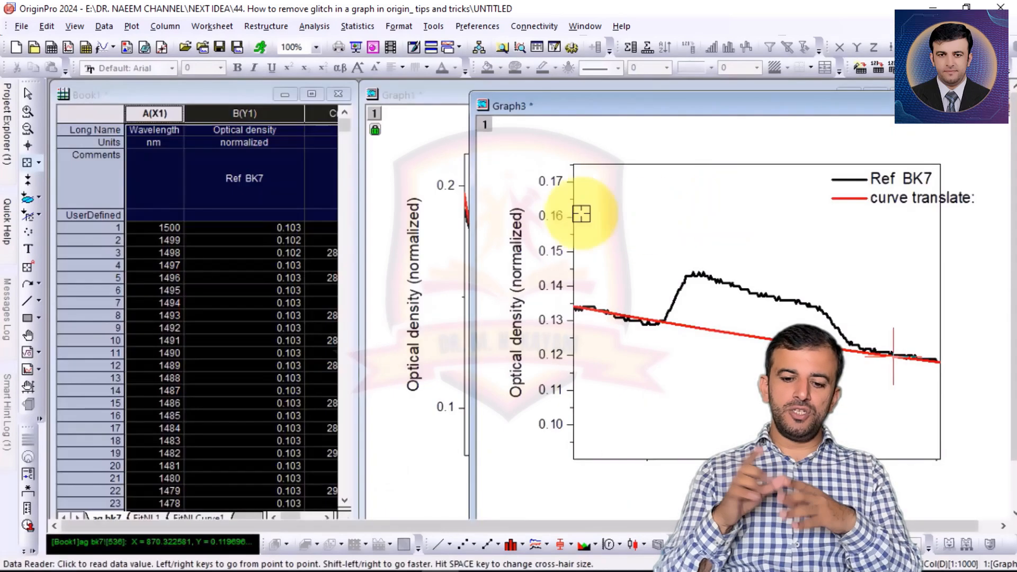
left_click(27, 95)
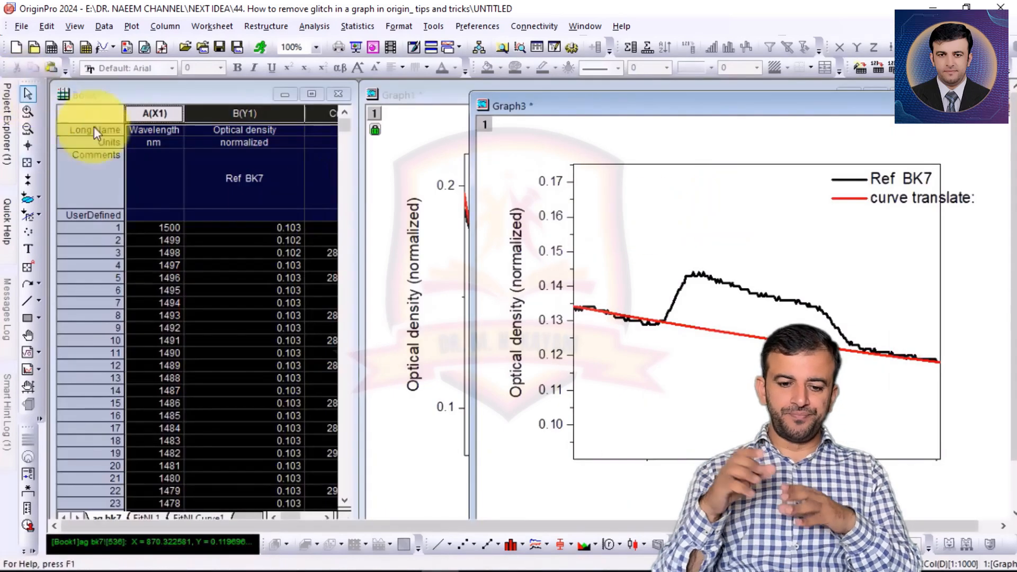
left_click(312, 96)
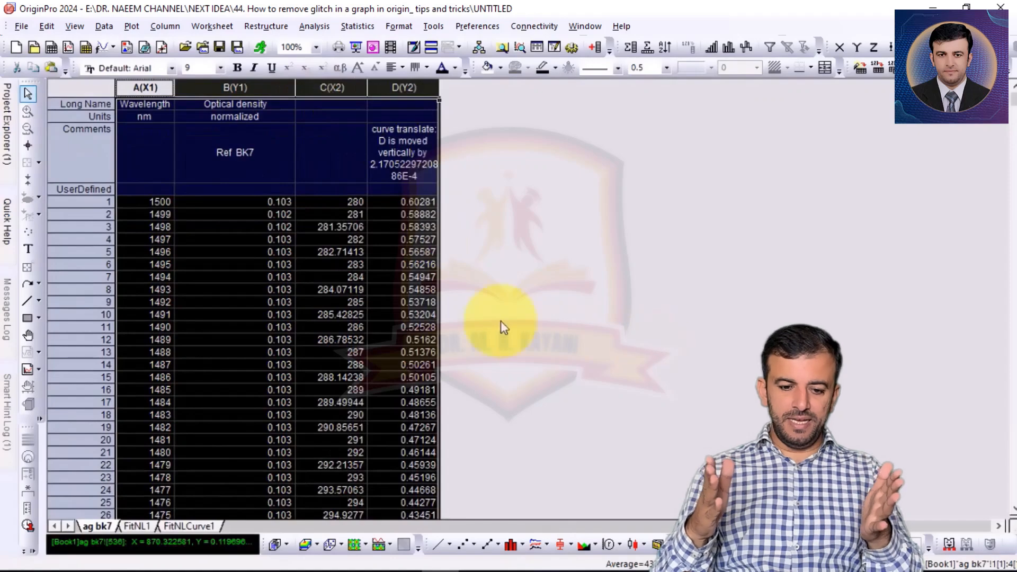
Copy the translated curve data in columns C and D from row 392 to row 536
scroll(335, 329, "down", 8)
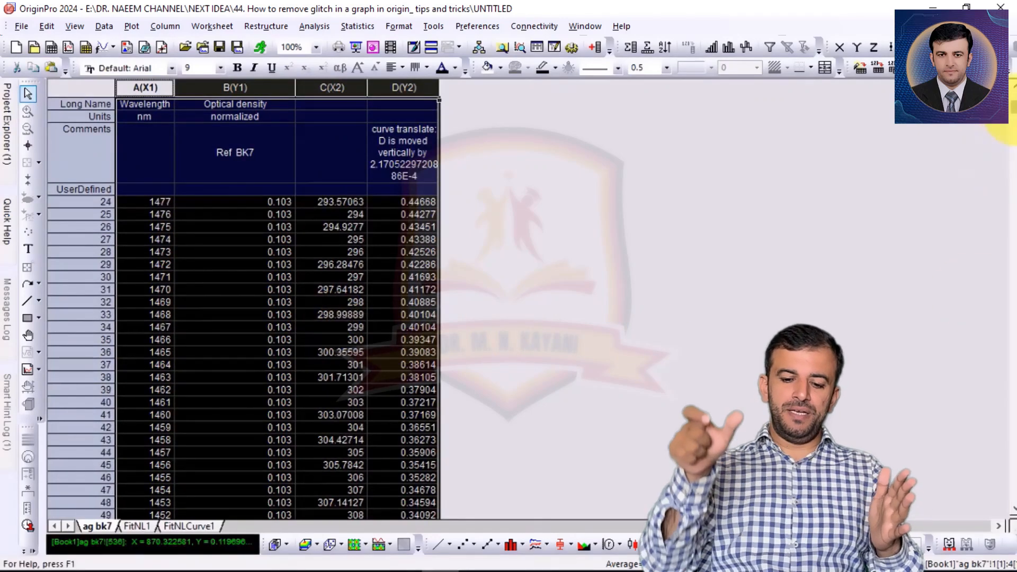
left_click_drag(1011, 109, 1013, 221)
scroll(505, 341, "down", 6)
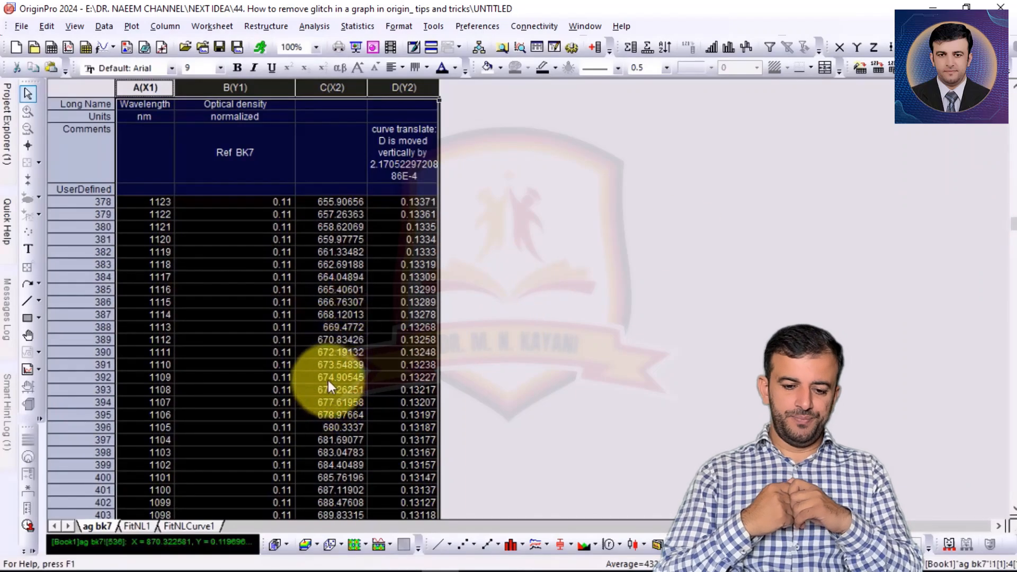
left_click(327, 377)
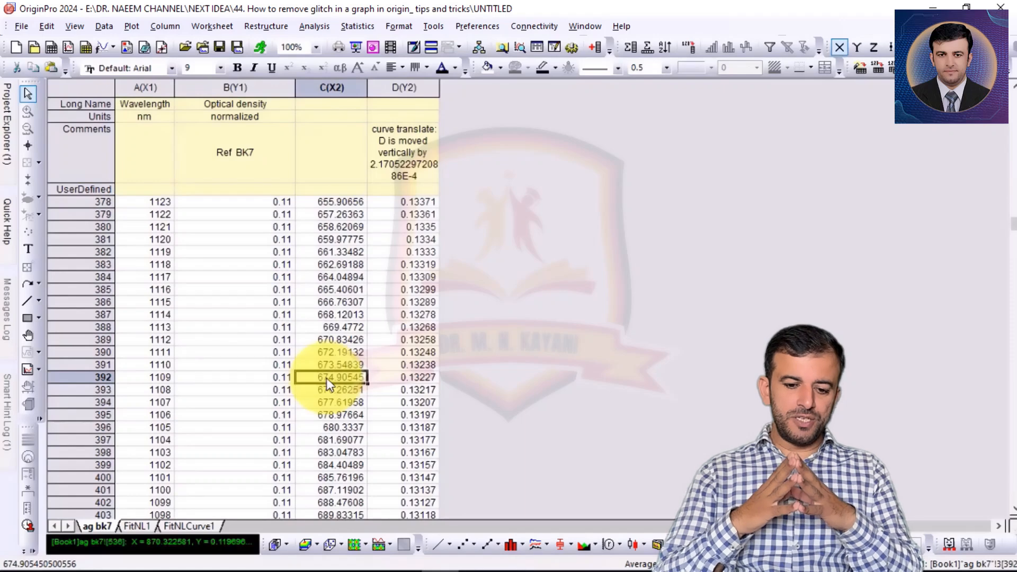
key("shift+Right")
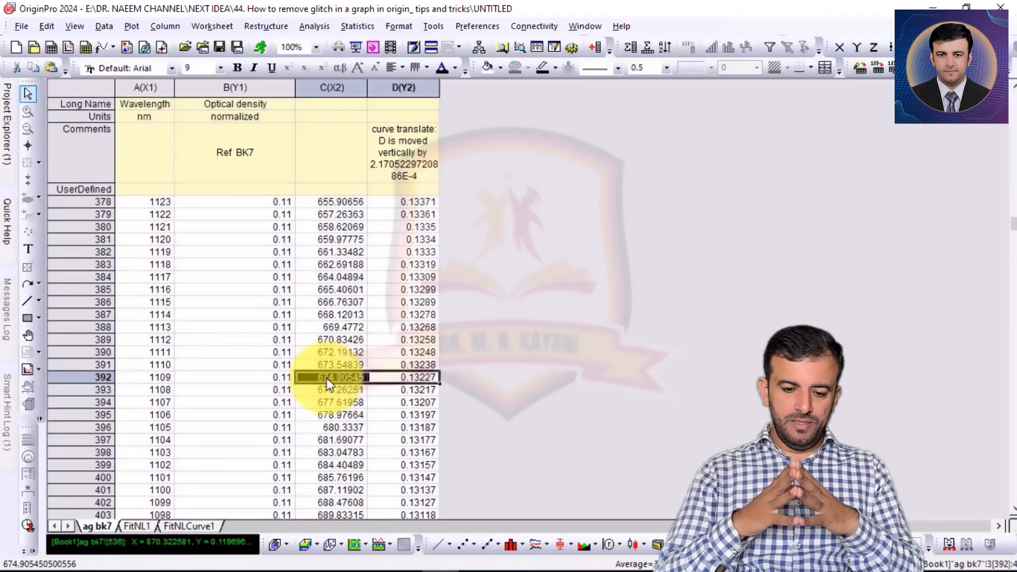
key("shift+Down")
key("shift+Down")
key("shift+Down")
key("shift+Down")
key("shift+Down")
key("shift+Down")
key("shift+Down")
key("shift+Down")
key("shift+Down")
key("shift+Down")
key("shift+Down")
key("shift+Down")
key("shift+Down")
key("shift+Down")
key("shift+Down")
key("shift+Down")
key("shift+Down")
key("shift+Down")
key("shift+Down")
key("shift+Down")
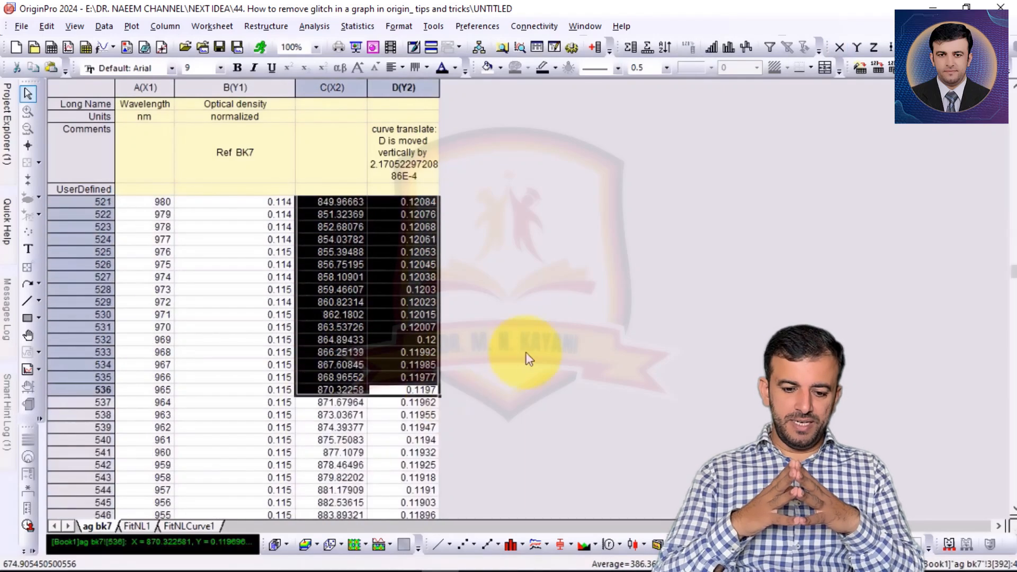
left_click(502, 304)
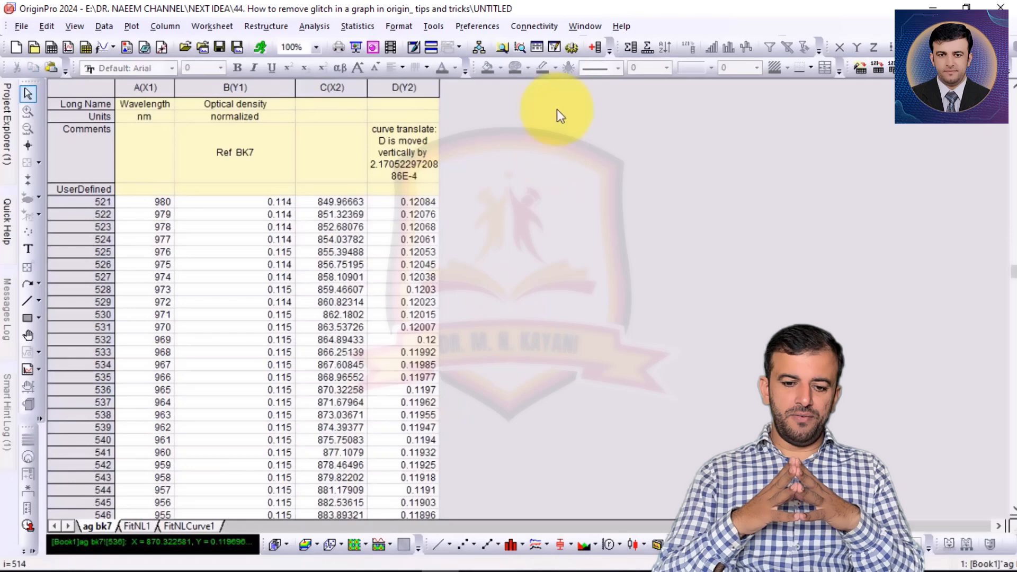
Add two columns to the worksheet and paste the copied curve segment into columns E and F from row 1, fitting column E's width
left_click(596, 48)
left_click(596, 49)
left_click(480, 204)
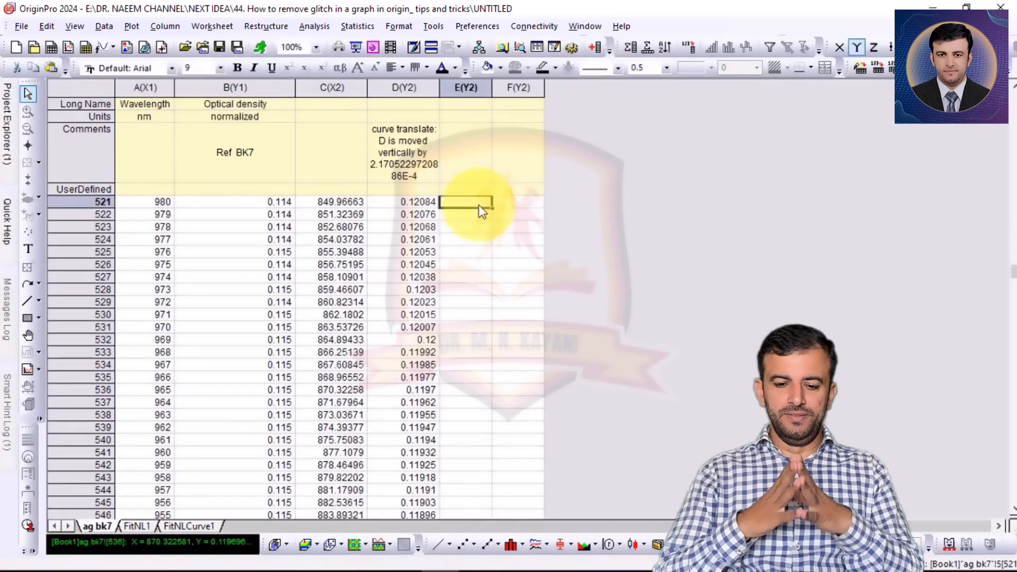
left_click_drag(1012, 273, 1013, 72)
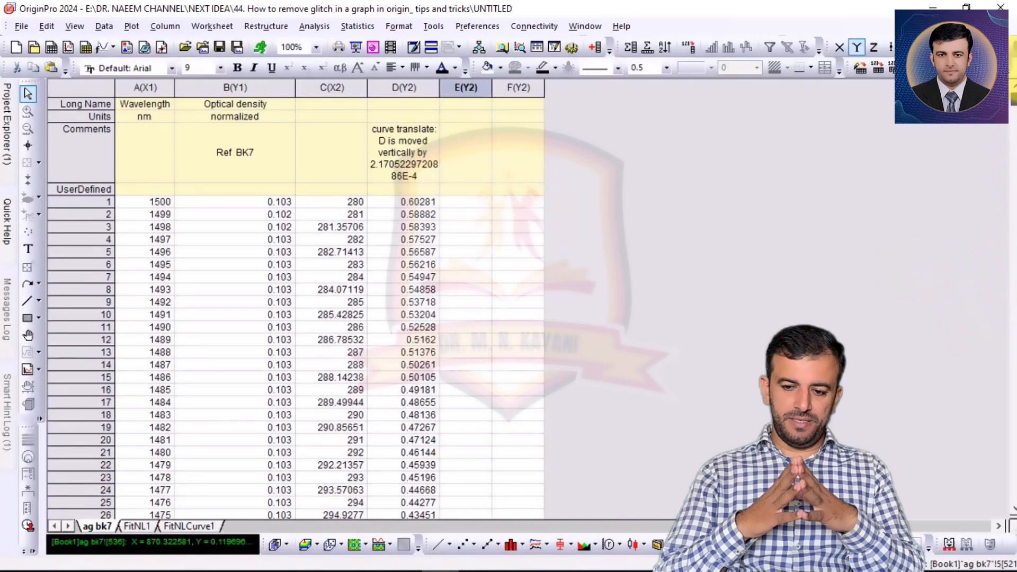
left_click(463, 202)
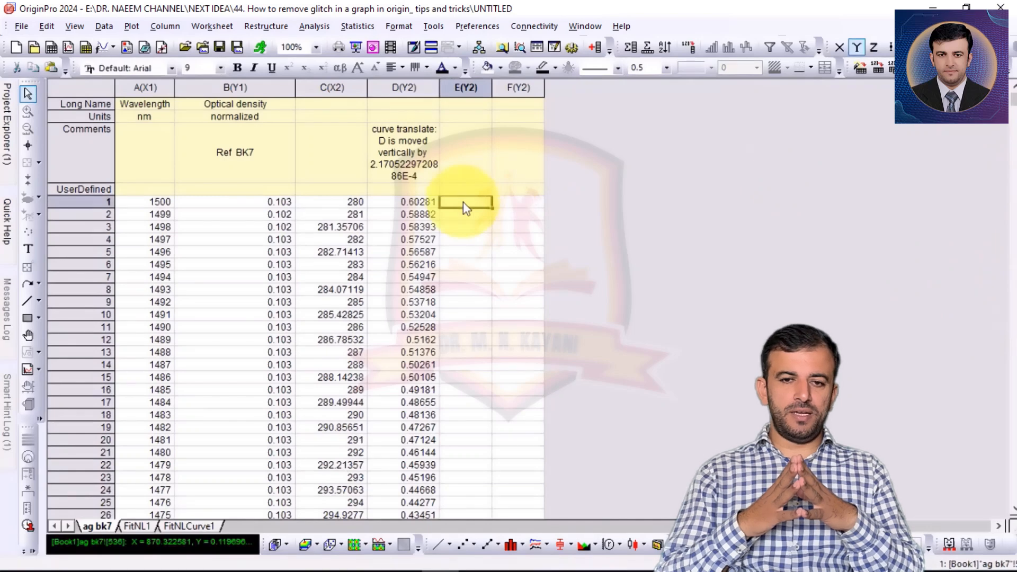
double_click(492, 88)
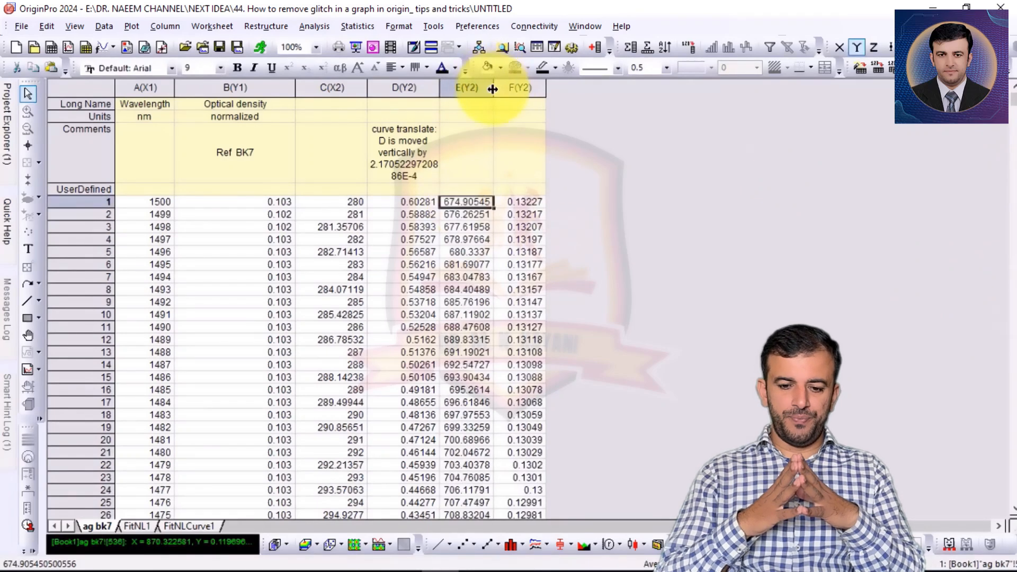
left_click(582, 243)
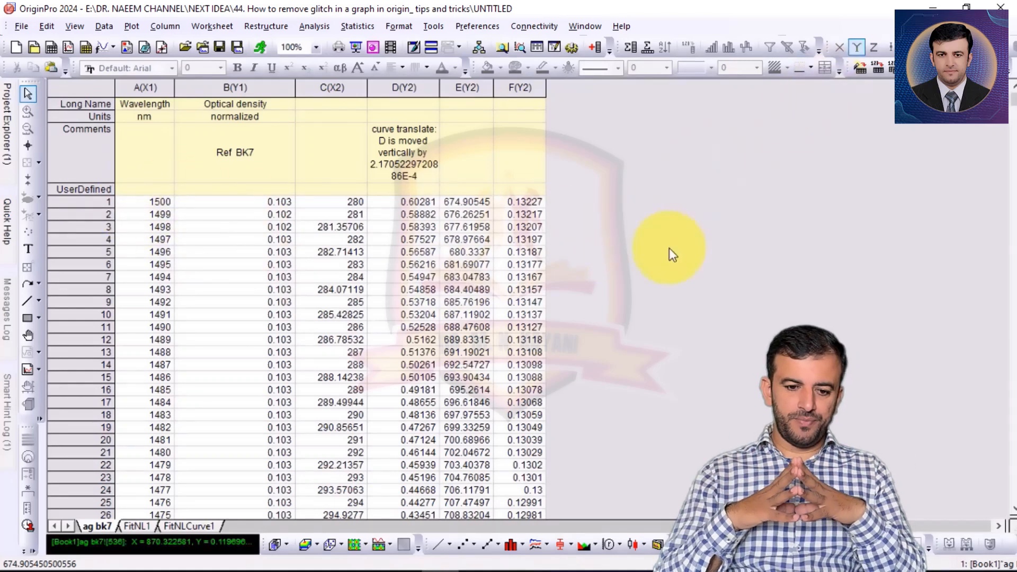
Add two more empty columns, G and H, and reverse the row order of columns A and B
double_click(591, 48)
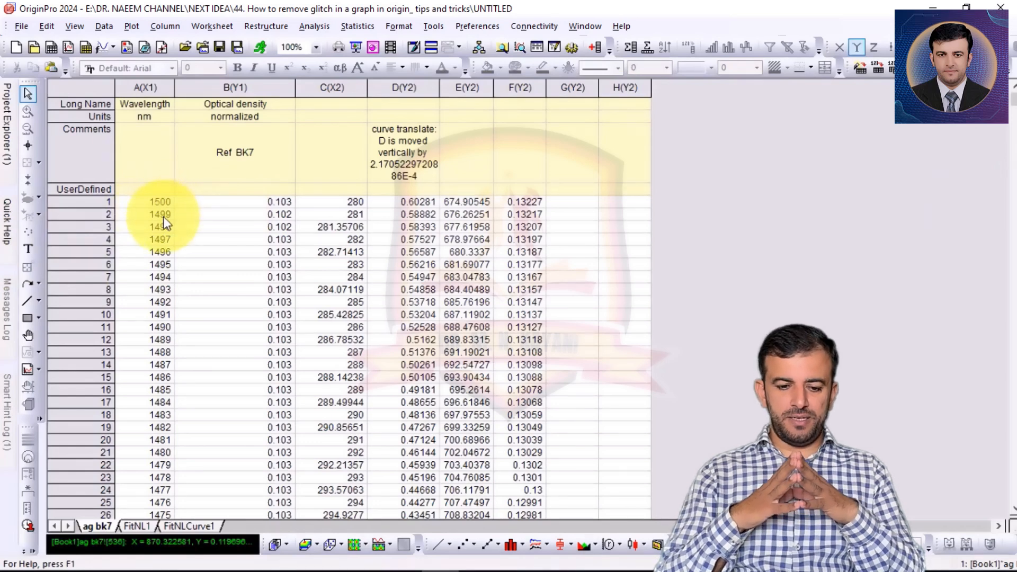
left_click_drag(150, 89, 194, 91)
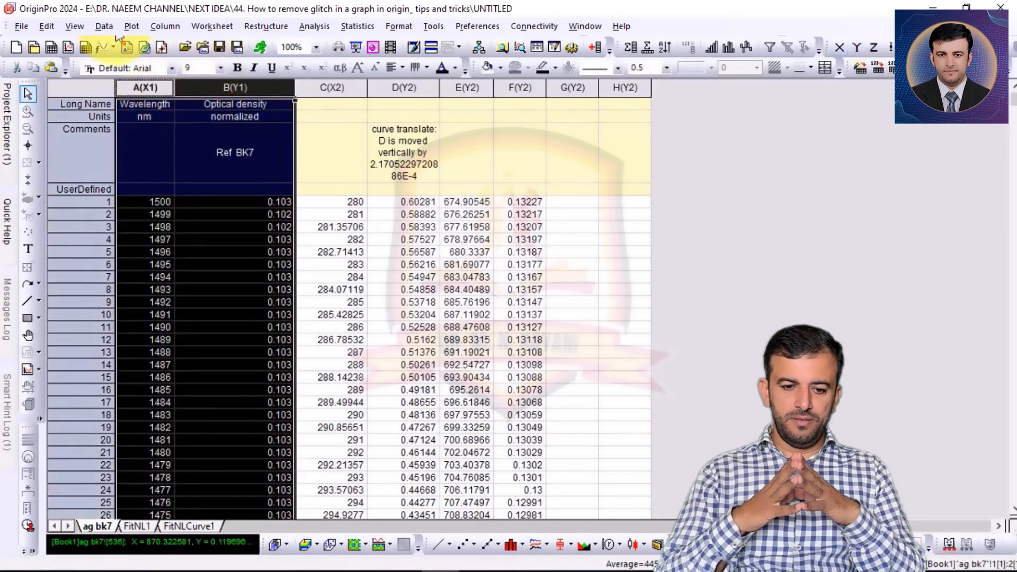
right_click(142, 88)
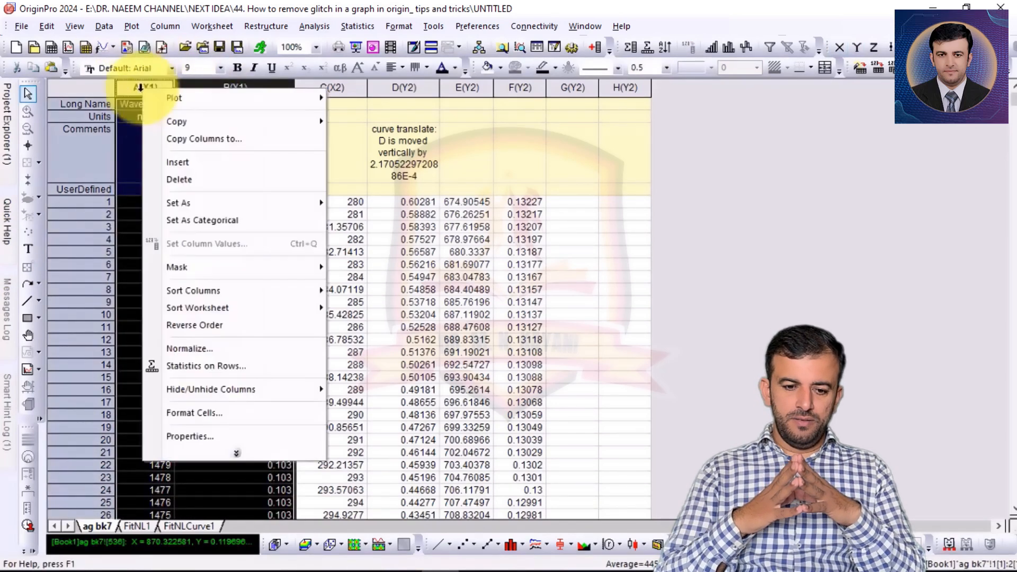
left_click(186, 325)
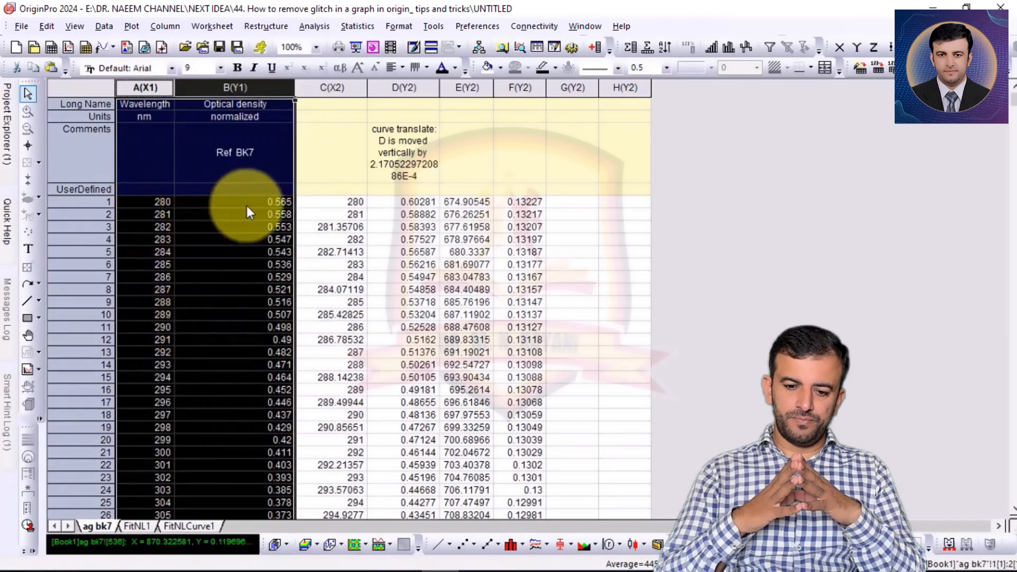
Copy the reference data in columns A and B from row 1 to row 396, covering 280 to 675 nm
left_click(165, 205)
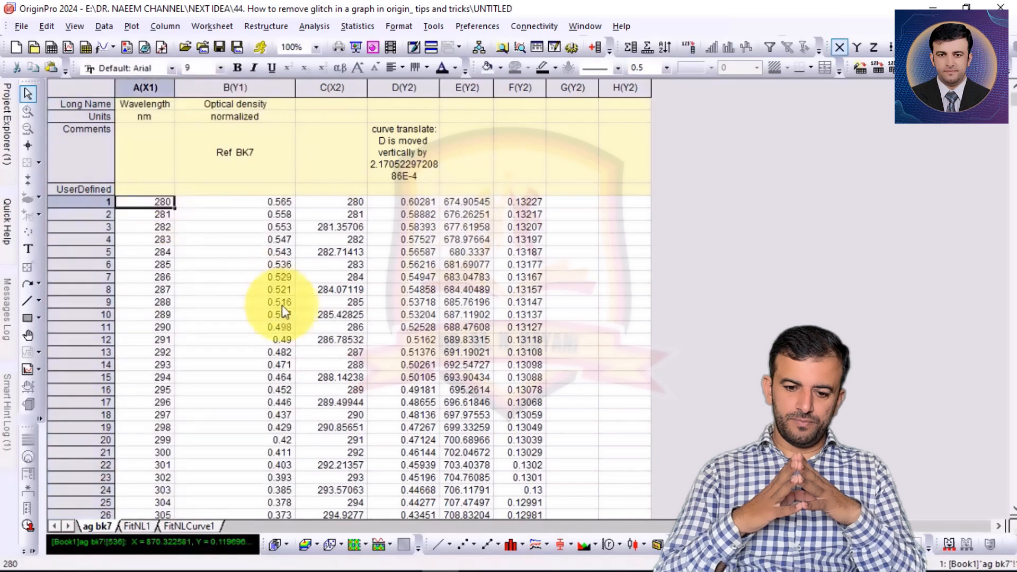
key("shift+Right")
key("shift+Down")
key("shift+Down")
key("shift+Down")
key("shift+Down")
key("shift+Down")
key("shift+Down")
key("shift+Down")
key("shift+Down")
key("shift+Down")
key("shift+Down")
key("shift+Down")
key("shift+Down")
key("shift+Down")
key("shift+Down")
key("shift+Down")
key("shift+Down")
key("shift+Down")
key("shift+Down")
key("shift+Down")
key("shift+Down")
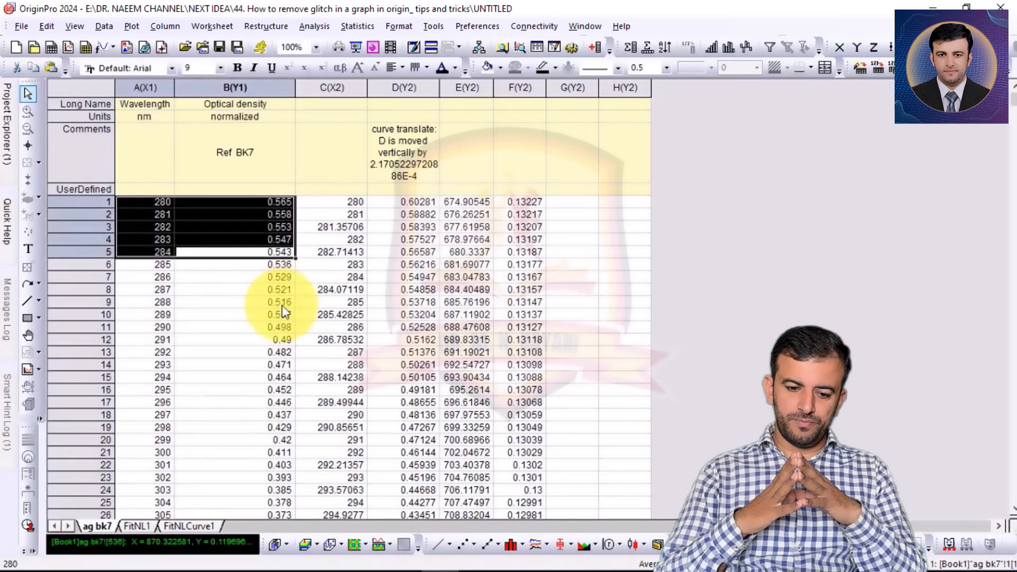
key("shift+Page_Down")
key("shift+Page_Down")
key("shift+Page_Down")
key("shift+Page_Down")
key("shift+Page_Down")
key("shift+Page_Down")
key("shift+Page_Down")
key("shift+Page_Down")
key("shift+Page_Down")
key("shift+Page_Down")
key("shift+Page_Down")
key("shift+Page_Down")
key("shift+Page_Down")
key("shift+Page_Down")
key("shift+Page_Down")
key("shift+Page_Down")
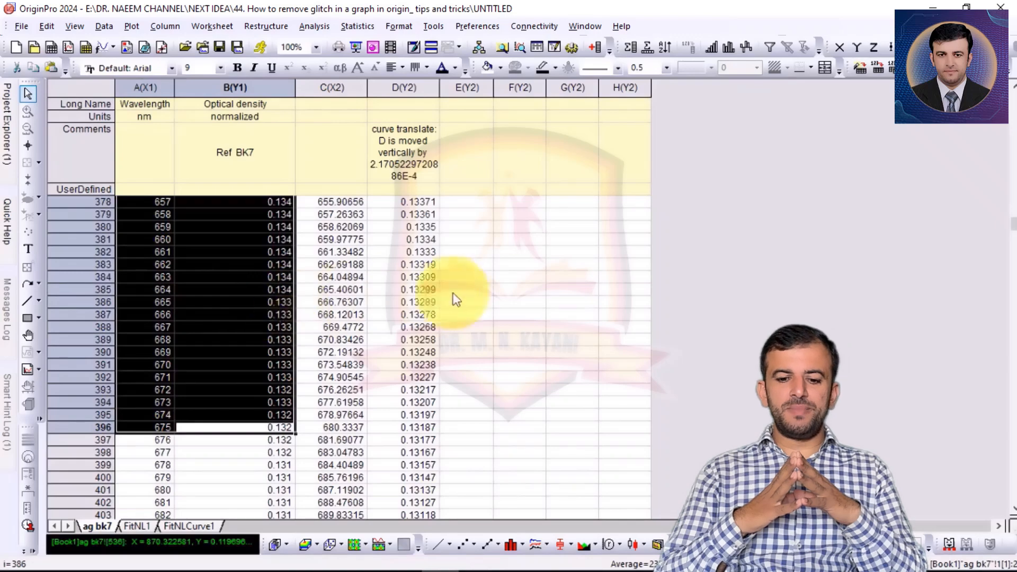
right_click(235, 418)
left_click(265, 260)
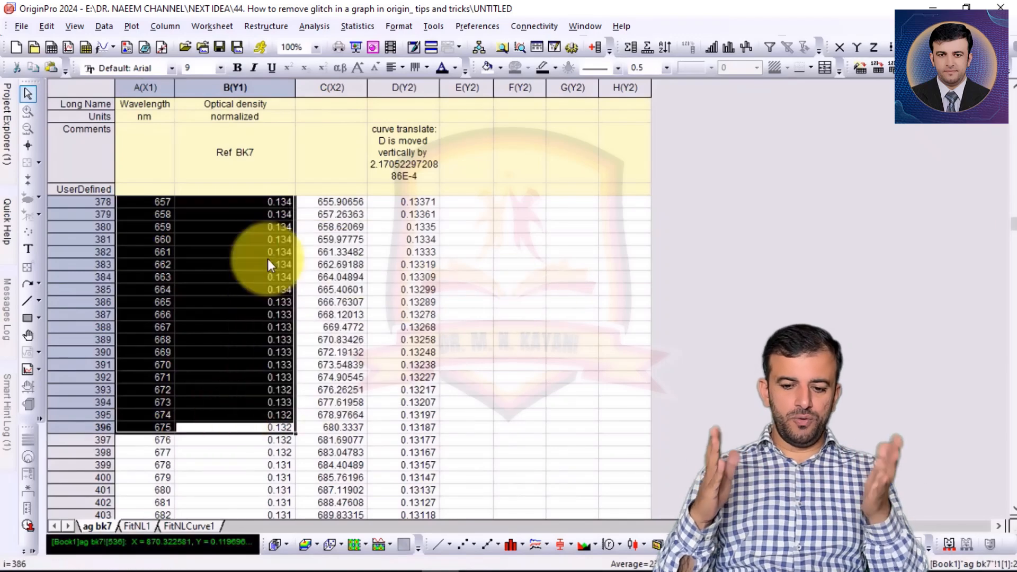
Paste the copied reference data into columns G and H starting at row 1
left_click_drag(1012, 225, 1012, 98)
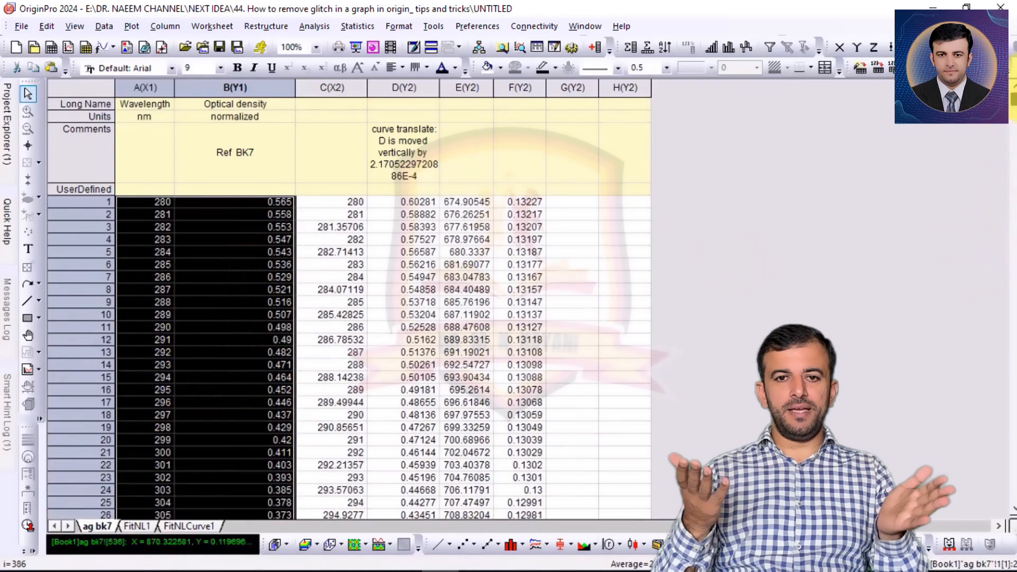
left_click(580, 203)
key("ctrl+v")
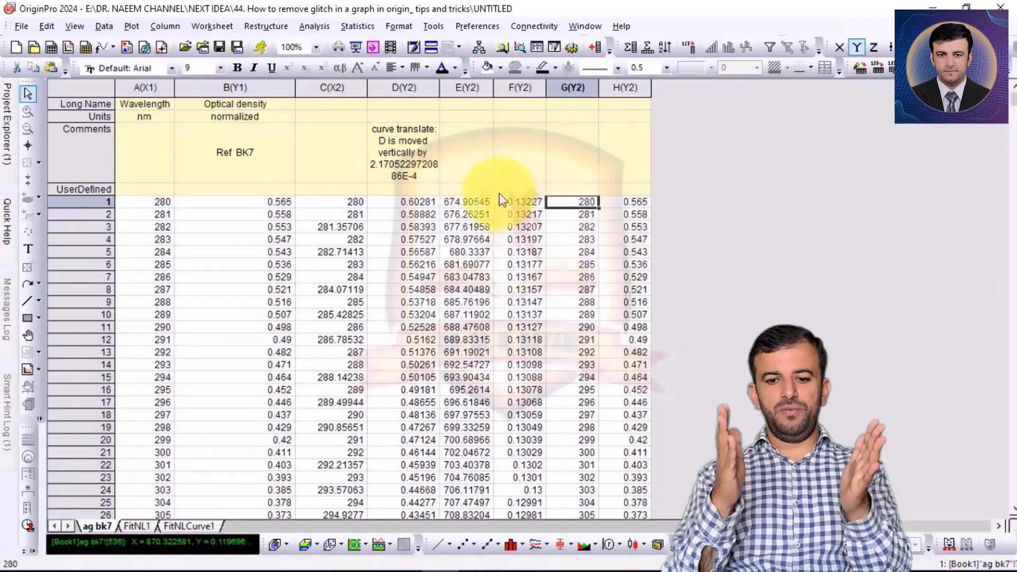
Copy the curve segment in columns E and F, append it to columns G and H from row 397, and widen column G
left_click(453, 203)
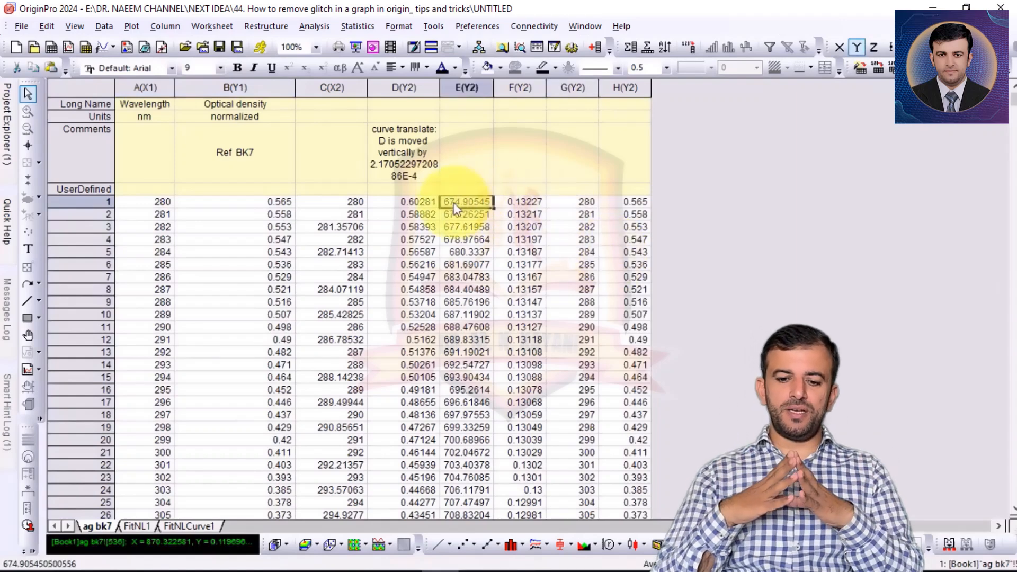
key("shift+Right")
key("ctrl+shift+Down")
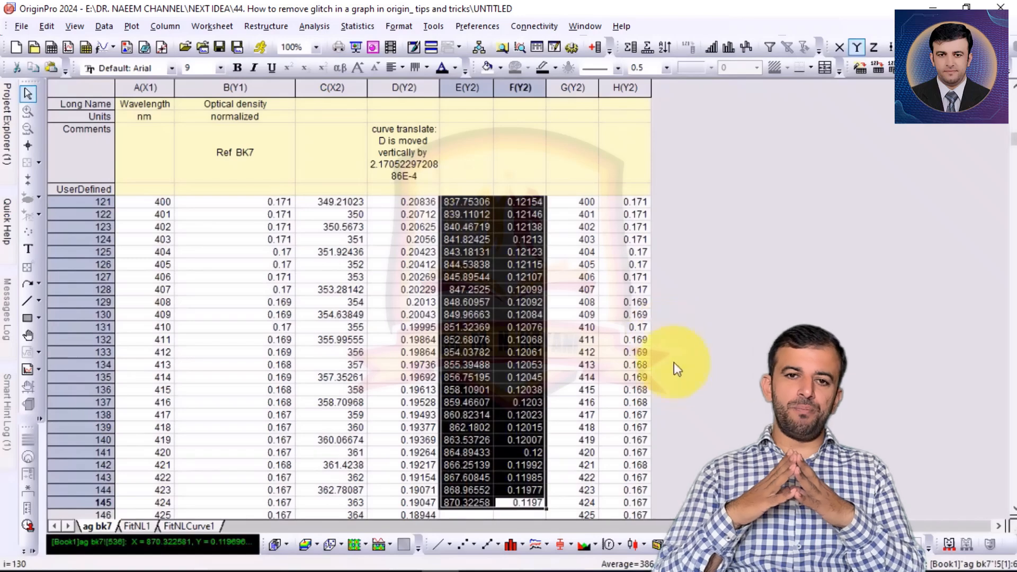
right_click(466, 328)
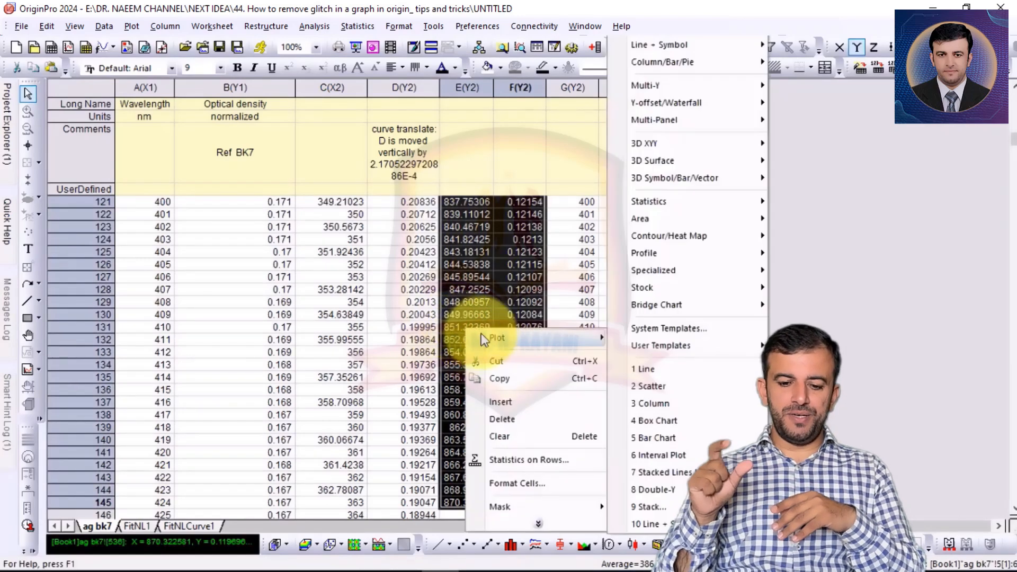
left_click(489, 377)
left_click_drag(1000, 147, 994, 222)
left_click(577, 303)
key("ctrl+v")
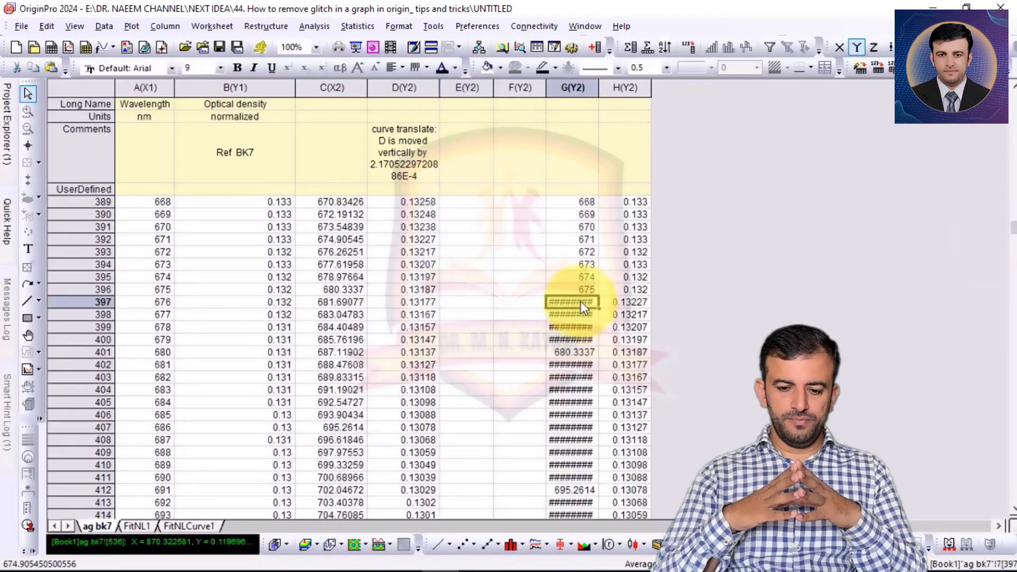
left_click_drag(599, 88, 620, 88)
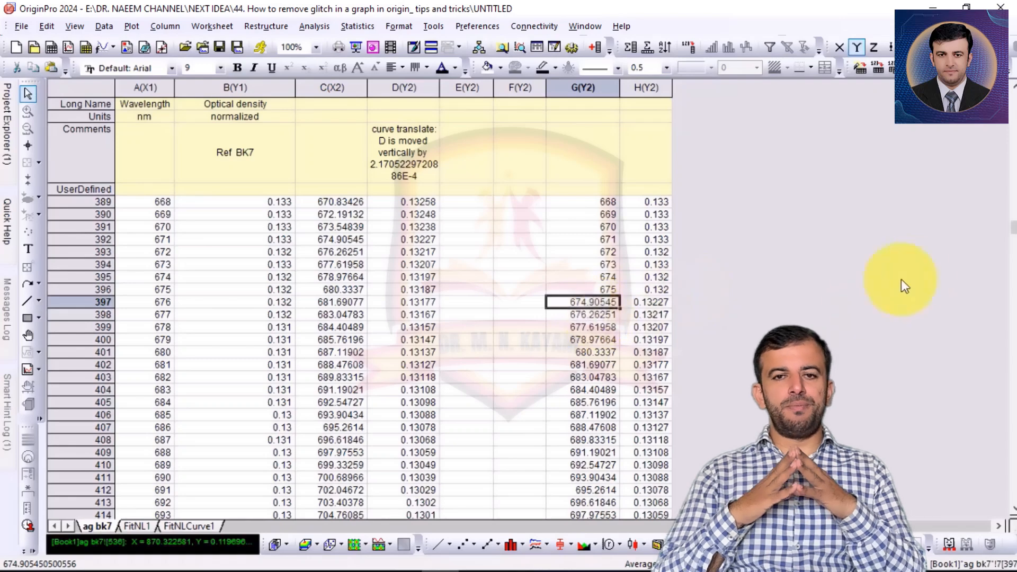
Copy the reference data in columns A and B from row 592 to row 1221, covering 871 to 1500 nm
scroll(493, 364, "down", 5)
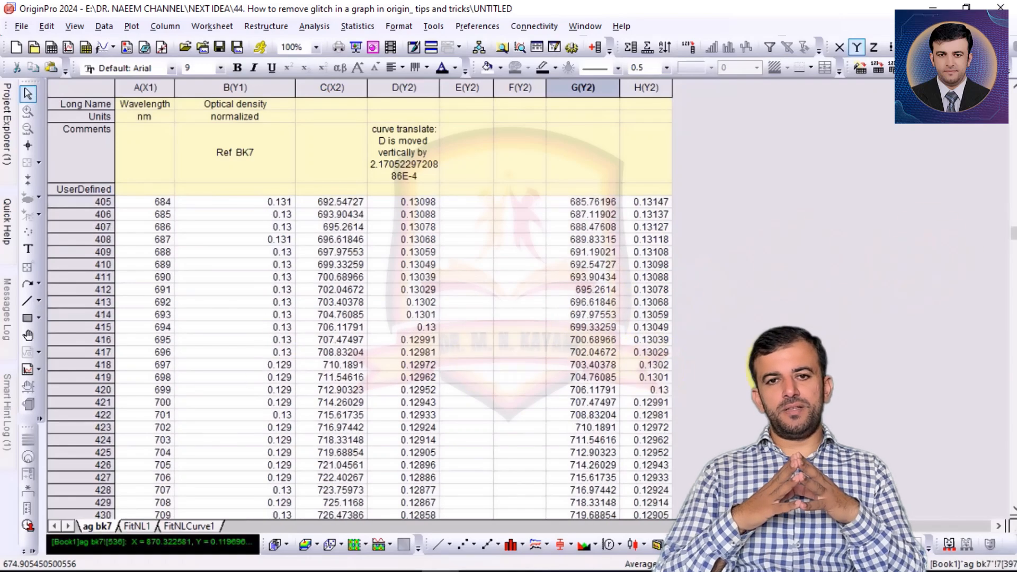
left_click_drag(1011, 233, 1012, 284)
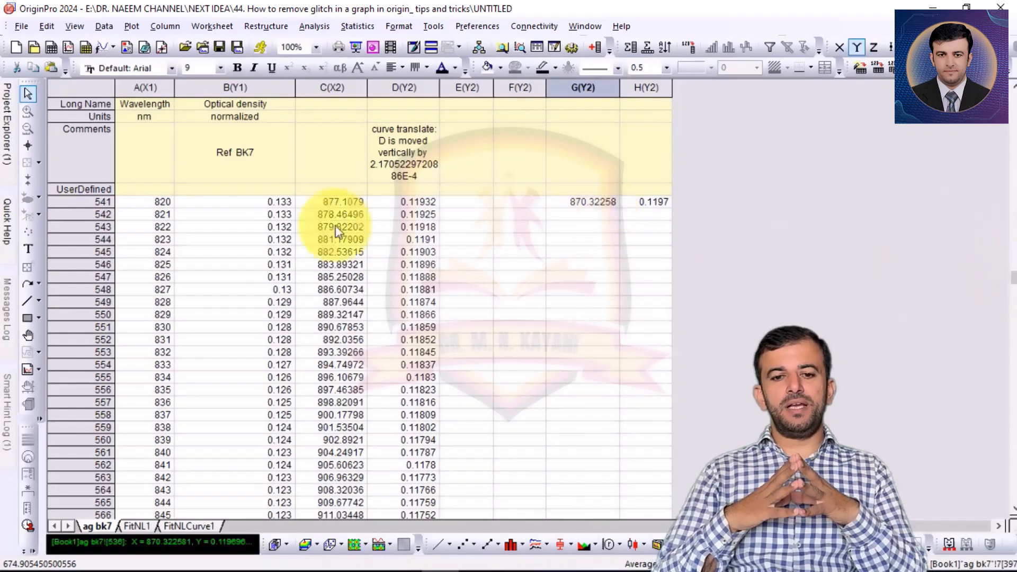
scroll(173, 291, "up", 10)
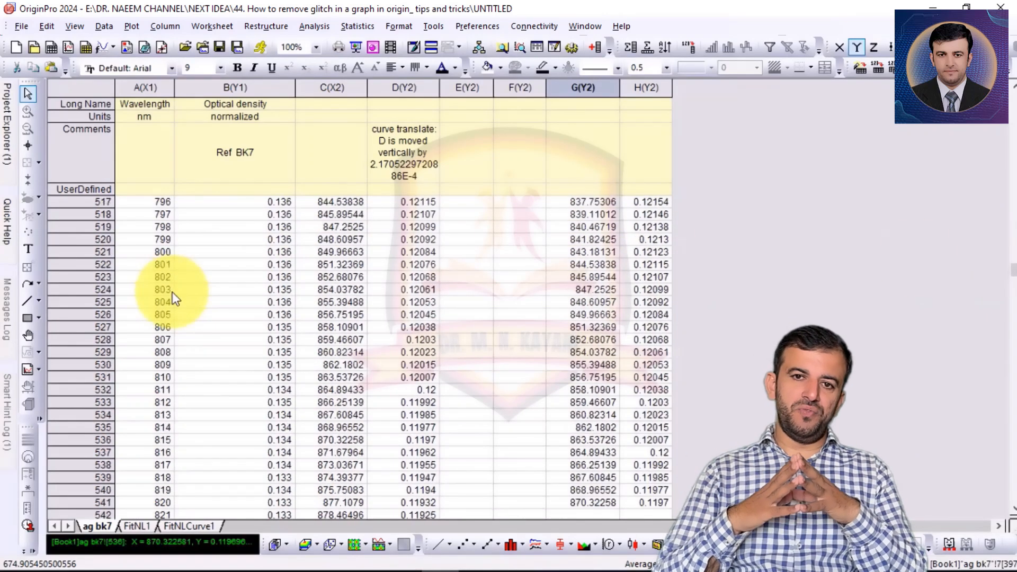
scroll(173, 291, "up", 3)
scroll(172, 291, "down", 8)
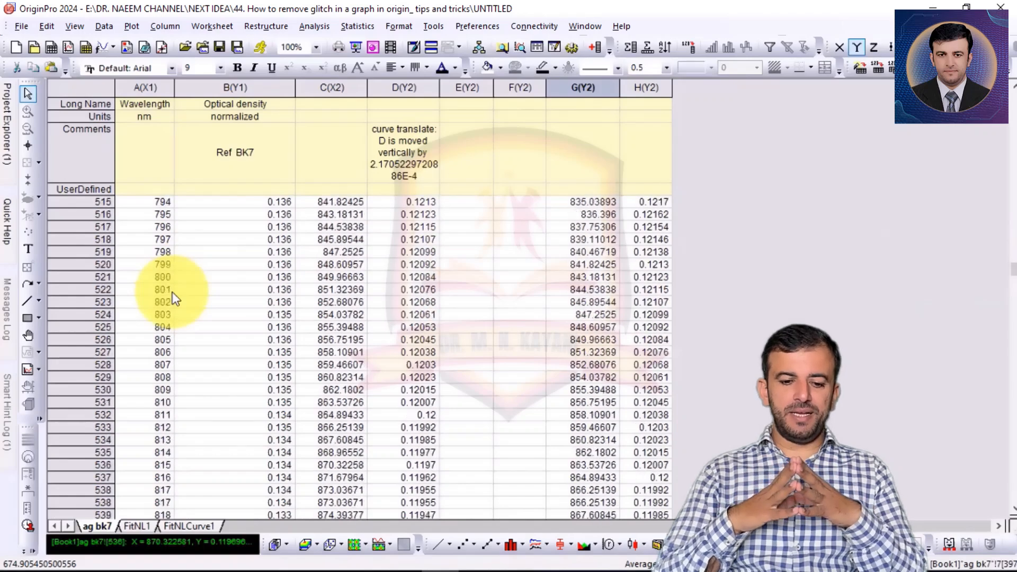
scroll(201, 394, "down", 12)
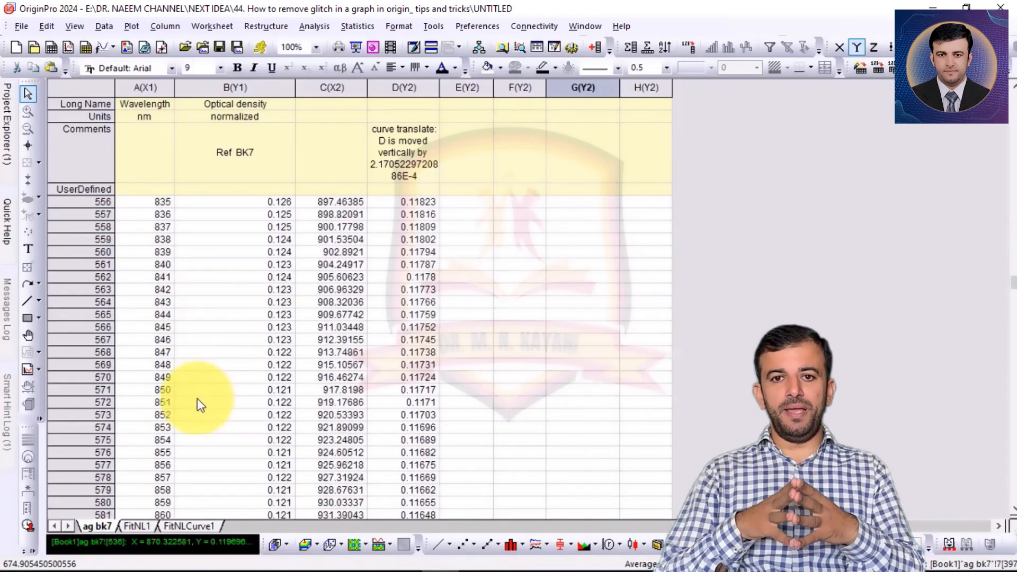
scroll(193, 401, "down", 5)
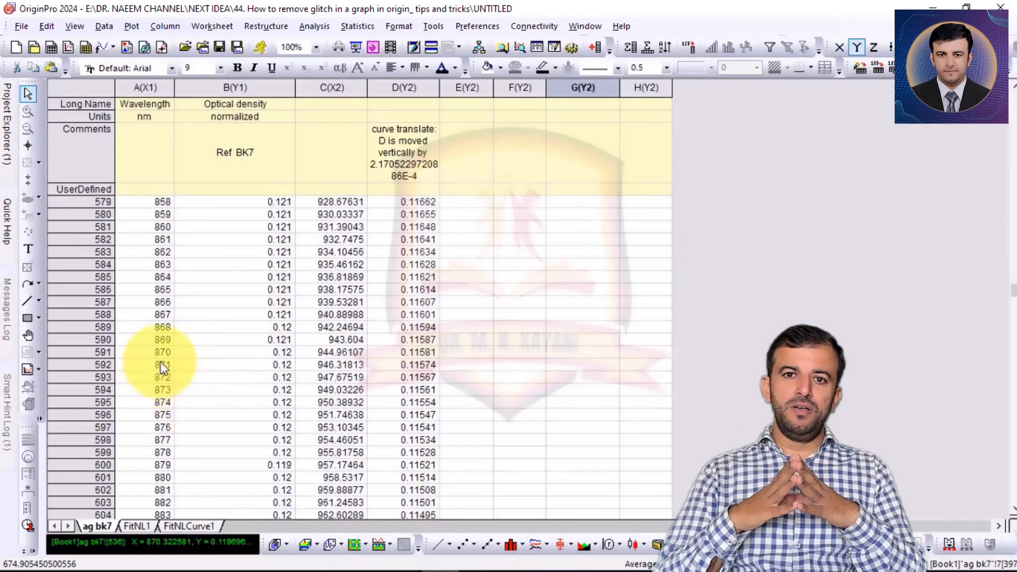
left_click(161, 365)
key("shift+Right")
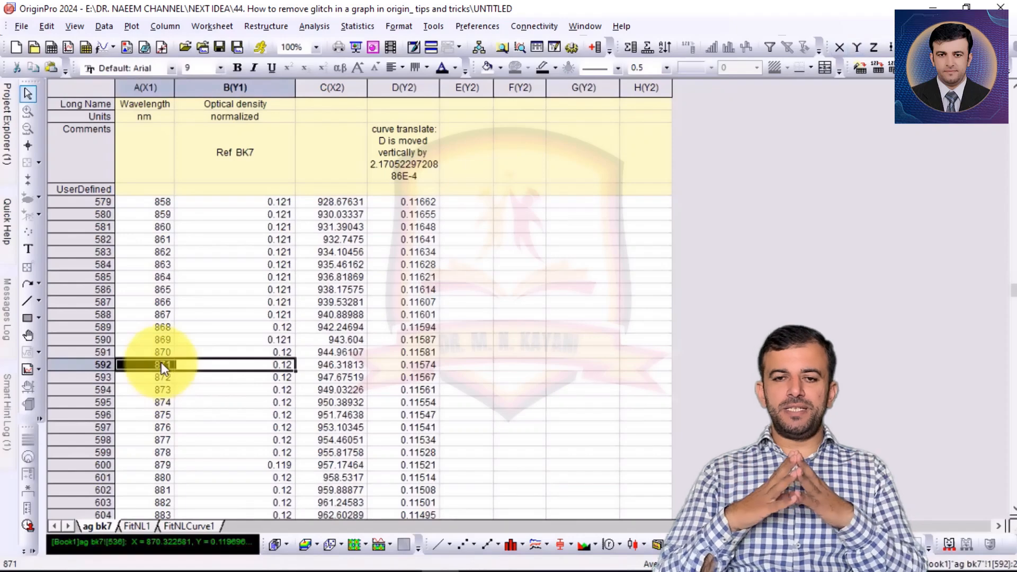
key("ctrl+shift+Down")
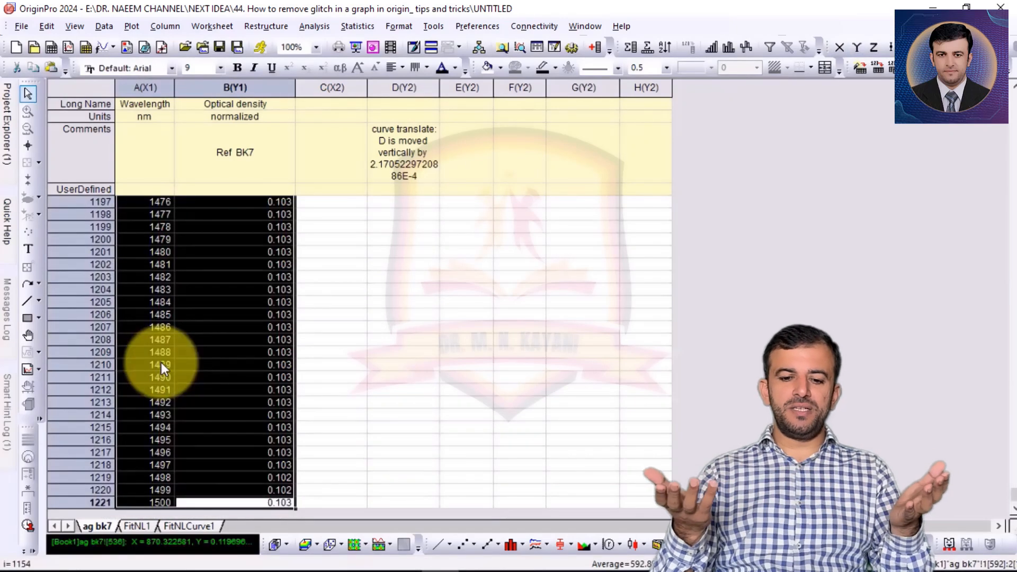
Append the copied reference data to columns G and H starting at row 542, directly below the curve segment
left_click_drag(1012, 488, 1013, 275)
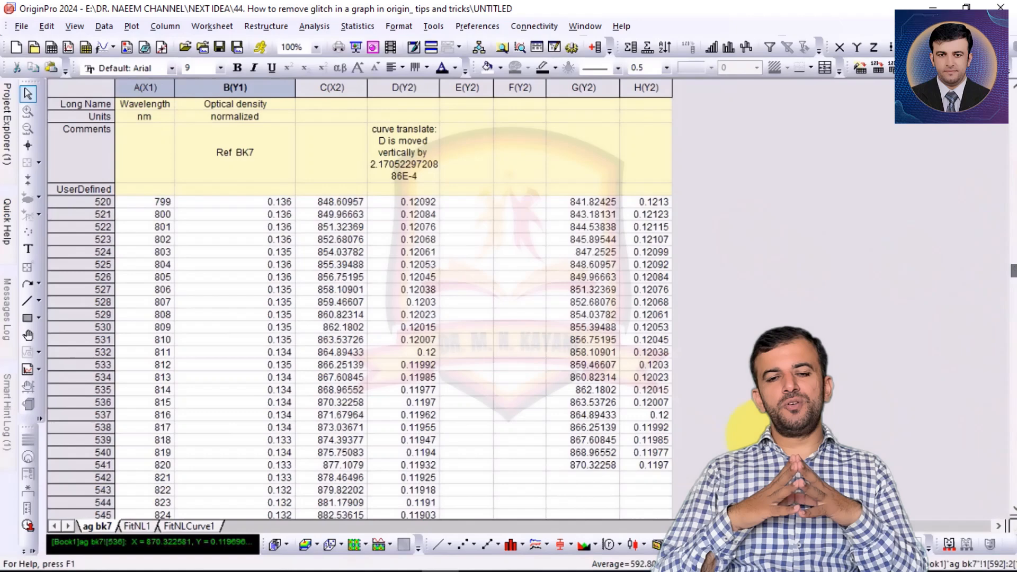
left_click(590, 481)
key("ctrl+v")
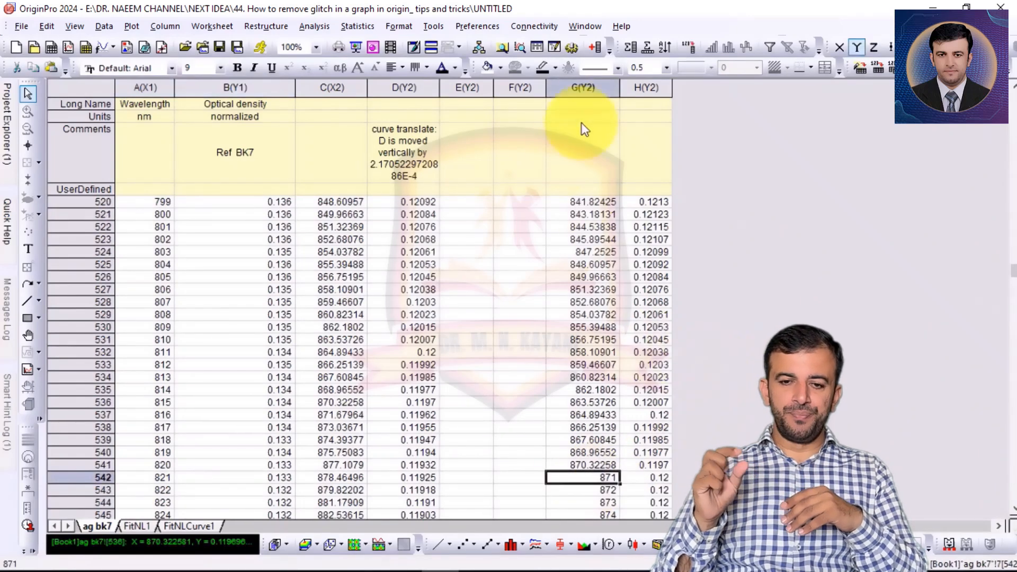
Set column G as an X column and plot columns G and H as a line graph
right_click(585, 88)
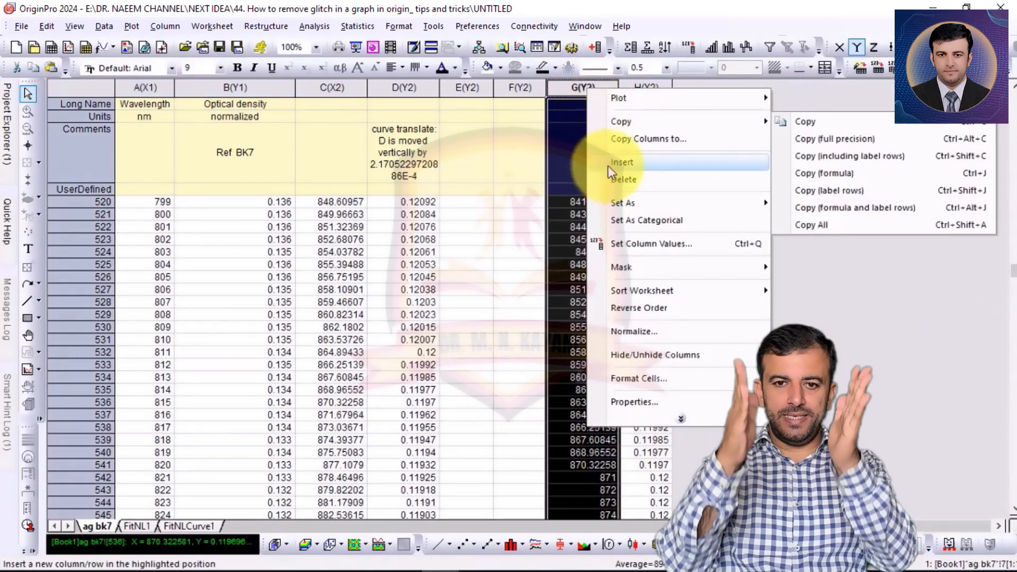
left_click(784, 201)
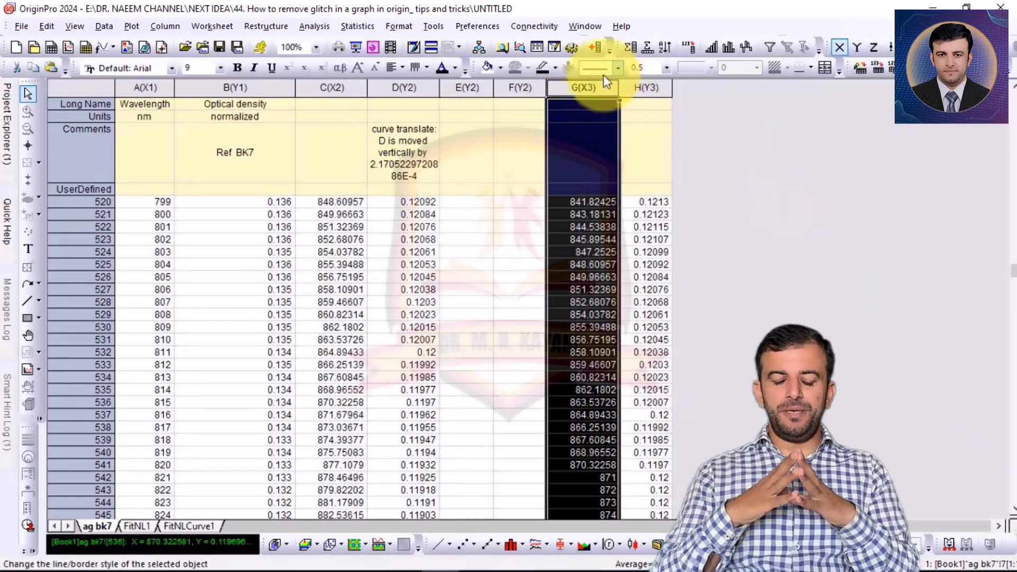
left_click_drag(586, 89, 662, 94)
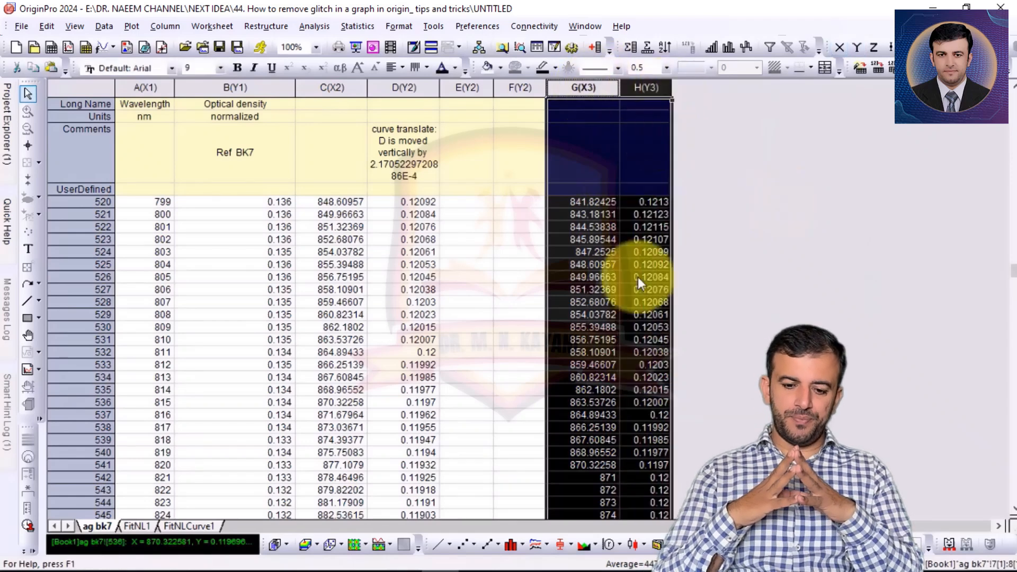
left_click(440, 545)
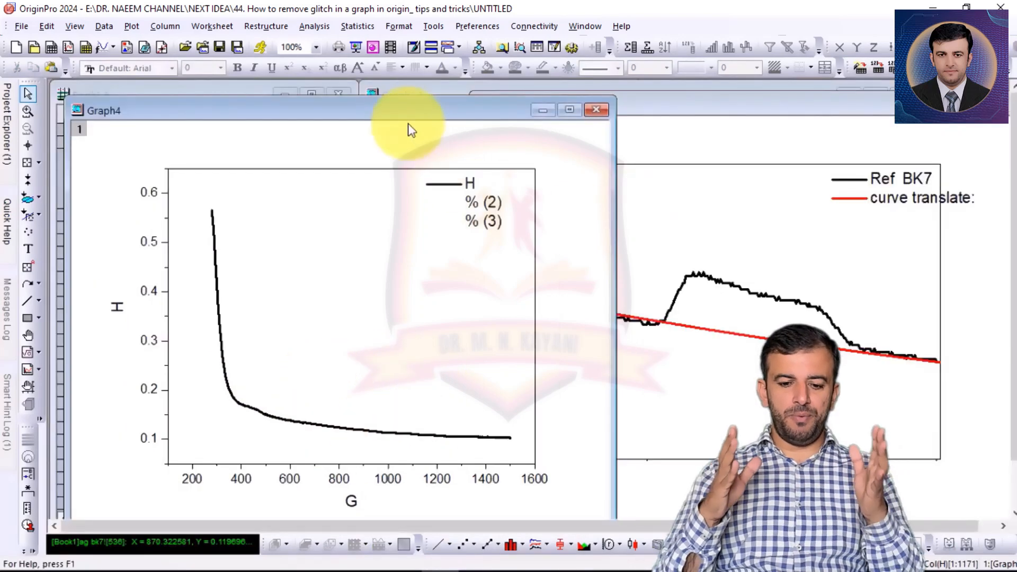
Move the line graph of columns G and H aside, close it, and maximize the Book1 worksheet
left_click_drag(409, 112, 728, 109)
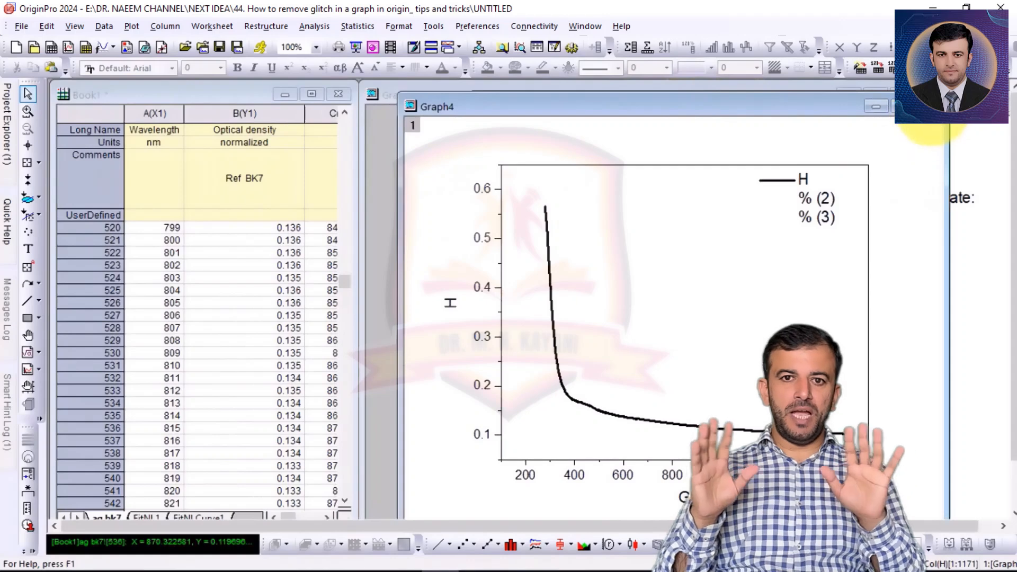
left_click(932, 107)
left_click(454, 324)
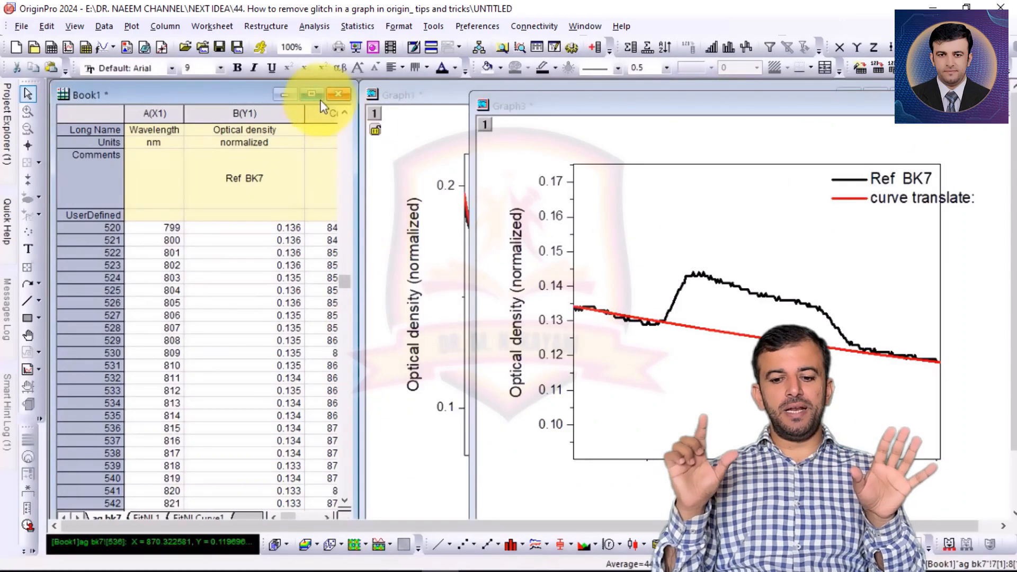
left_click(312, 94)
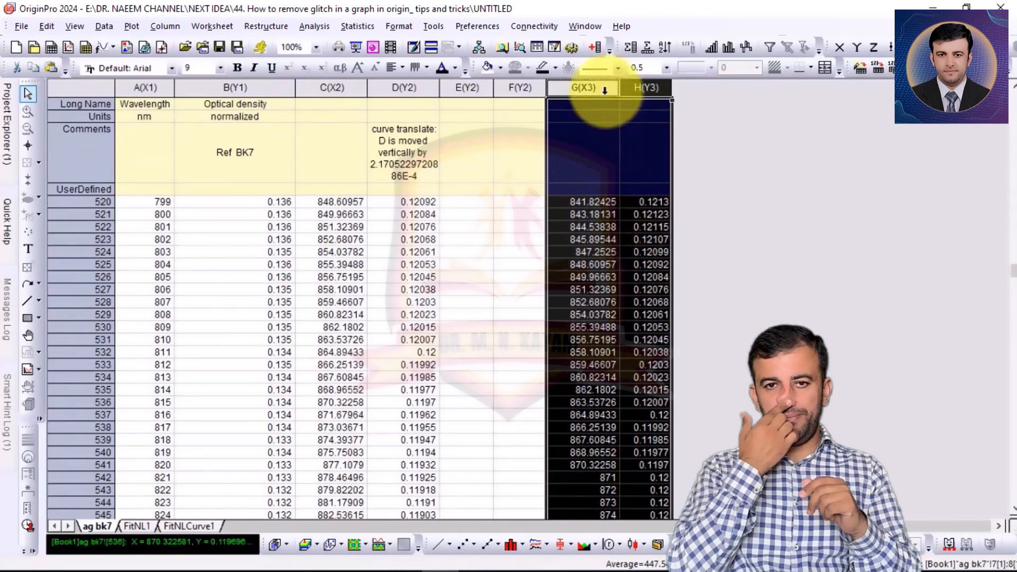
Plot columns A and B together with columns G and H in one line graph
left_click(146, 89, "ctrl")
left_click(221, 89, "ctrl")
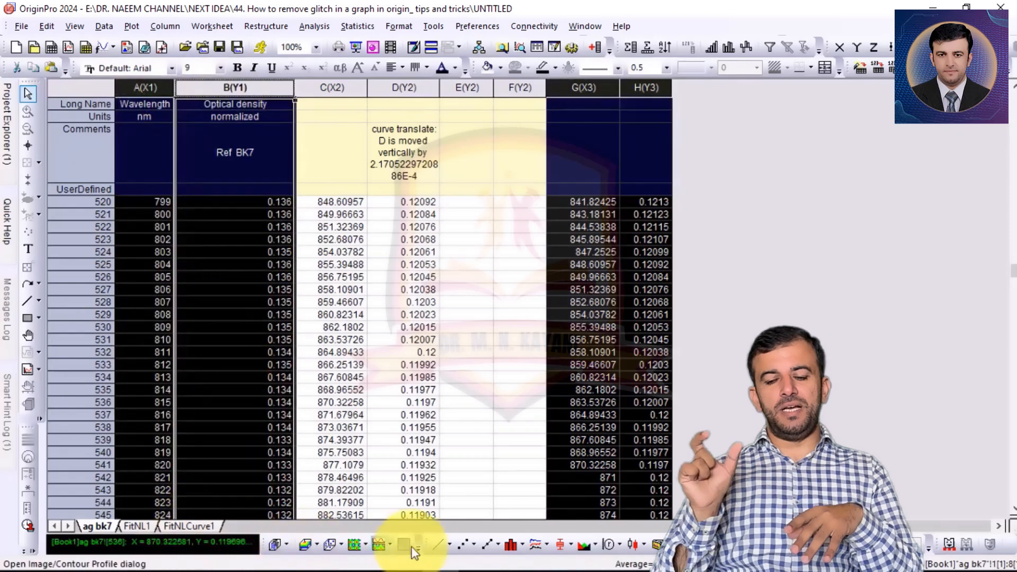
left_click(438, 544)
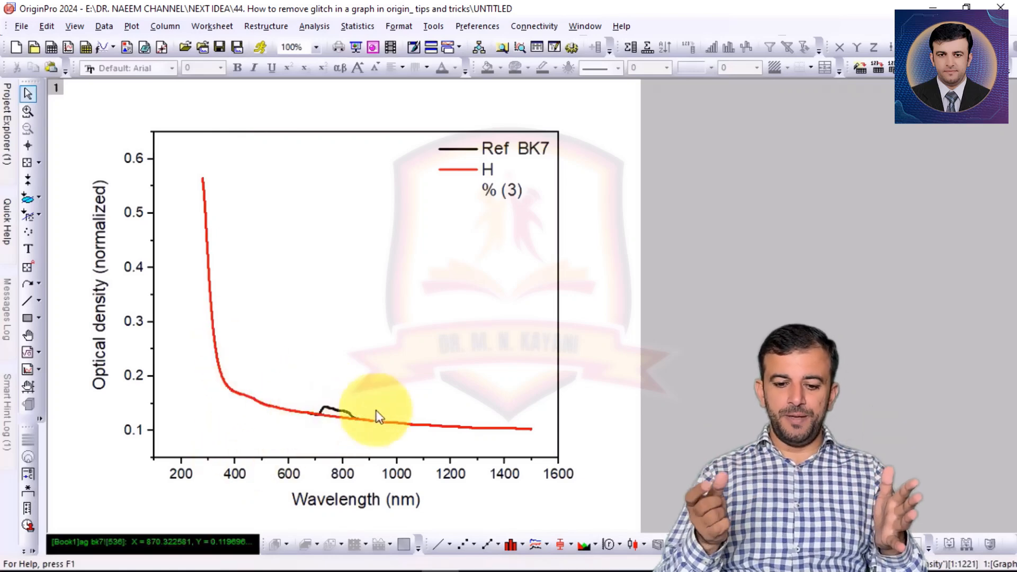
Compare the corrected curve with Ref BK7 up close around the glitch near 800 nm, and restore the full graph range
left_click(27, 112)
left_click_drag(295, 368, 405, 440)
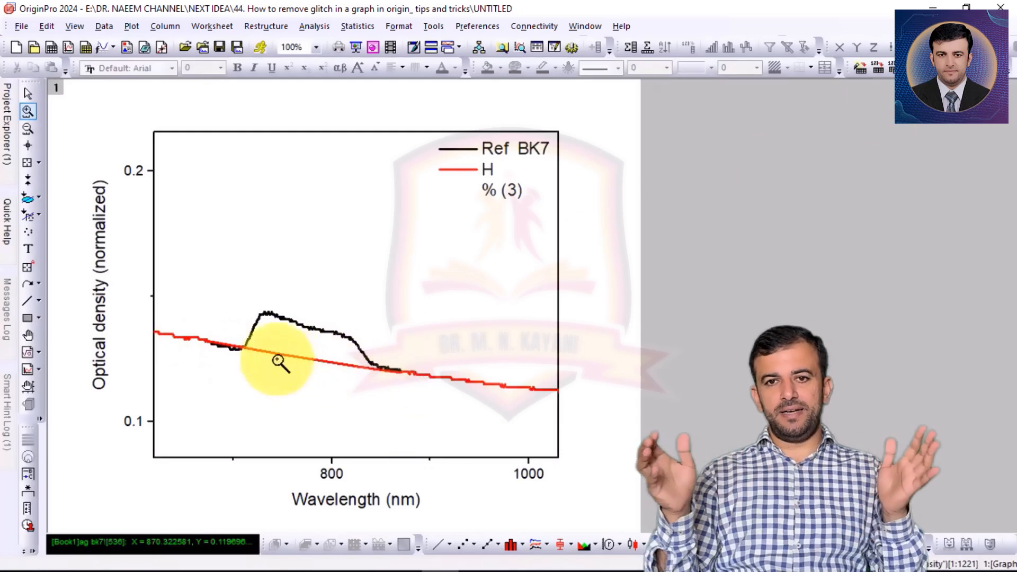
left_click(27, 129)
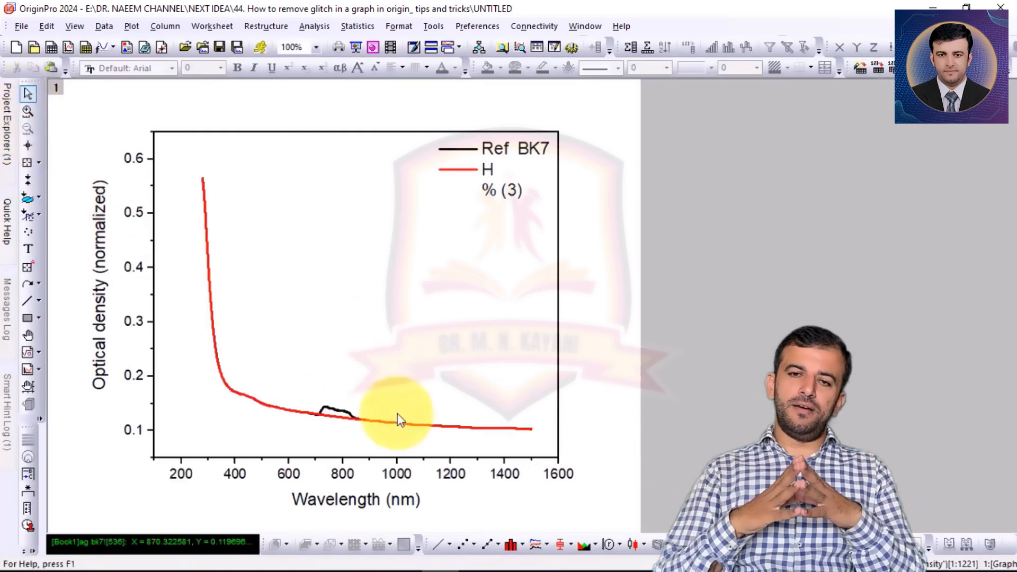